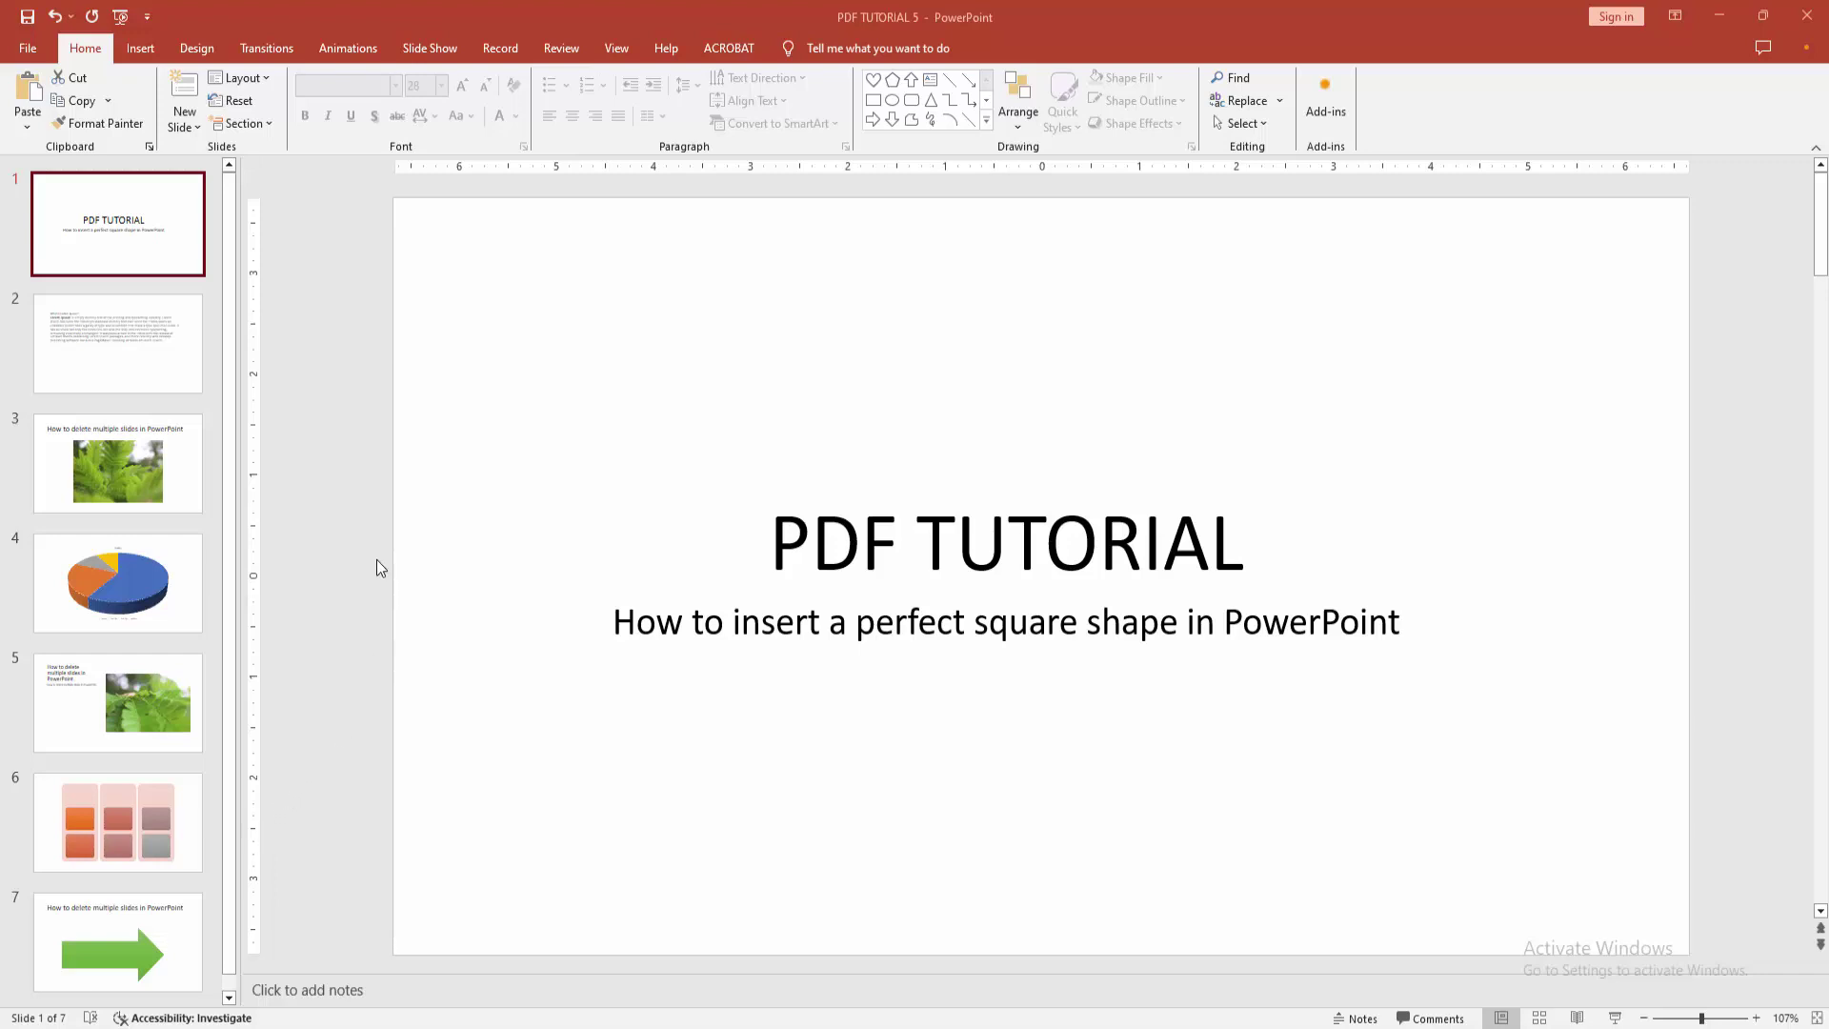
Insert a Blank layout slide as slide 2, right after the title slide
click(187, 131)
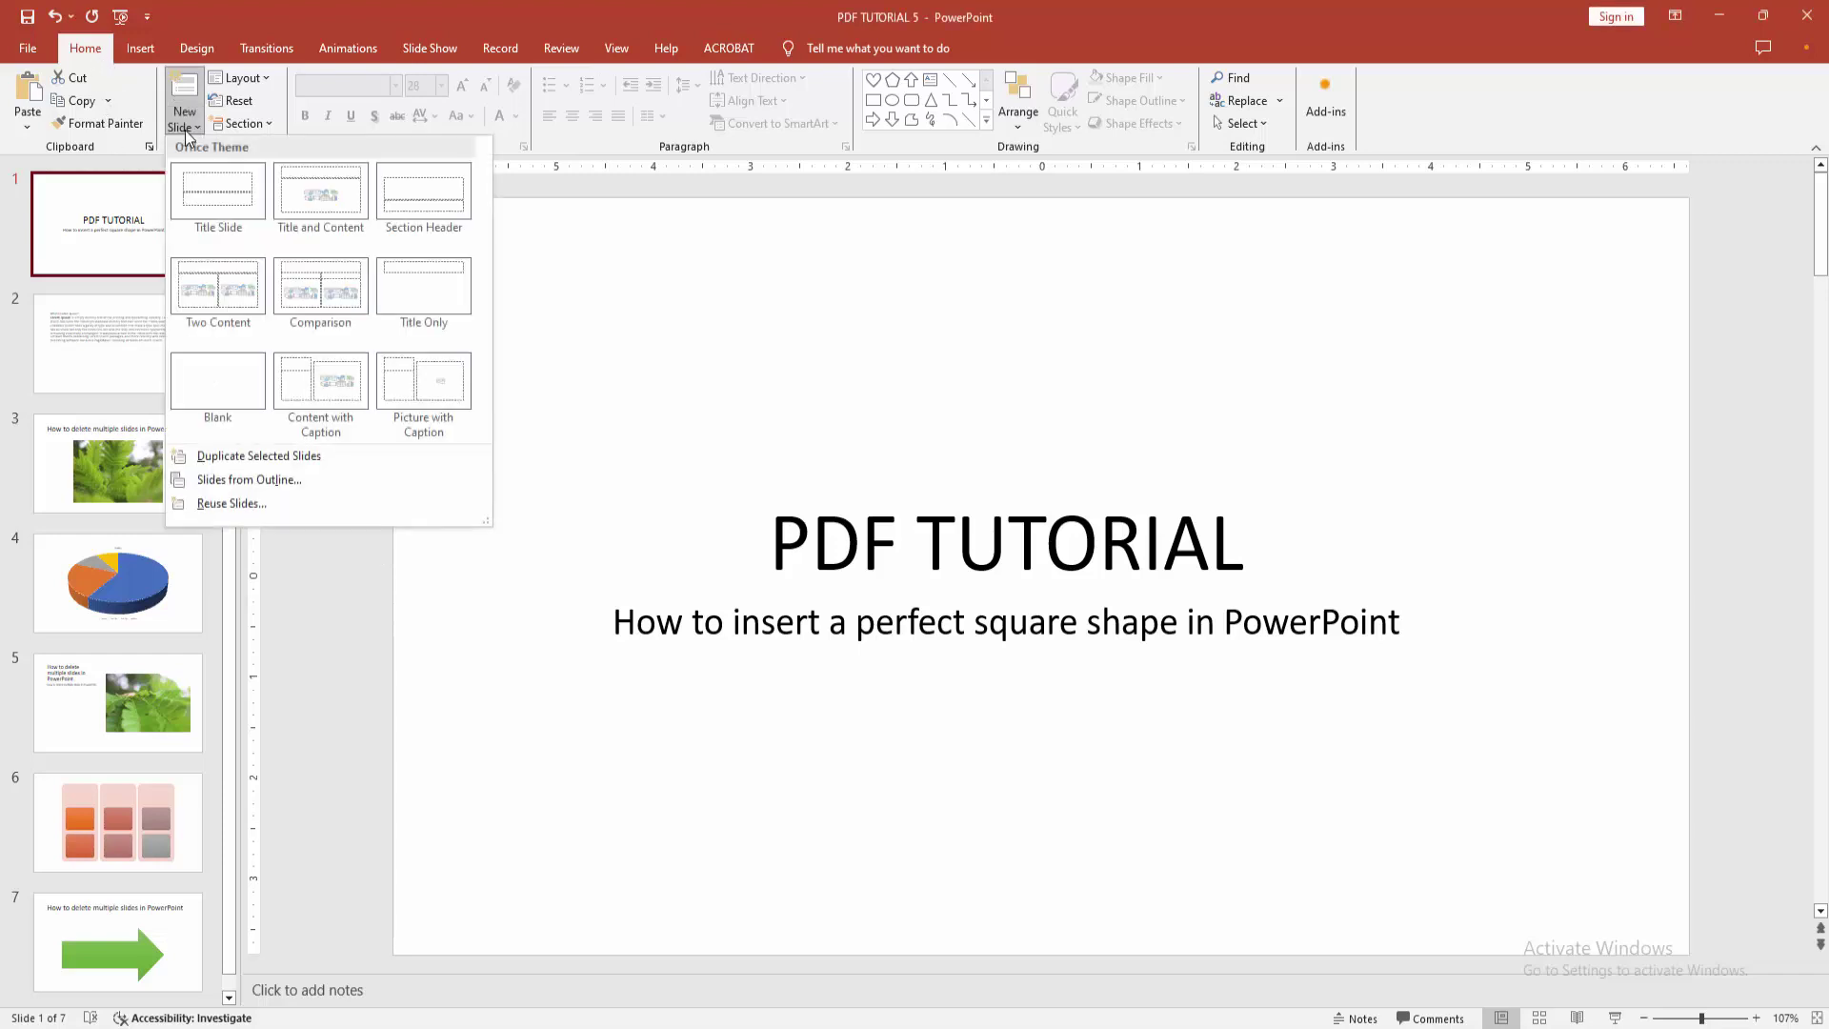
click(217, 387)
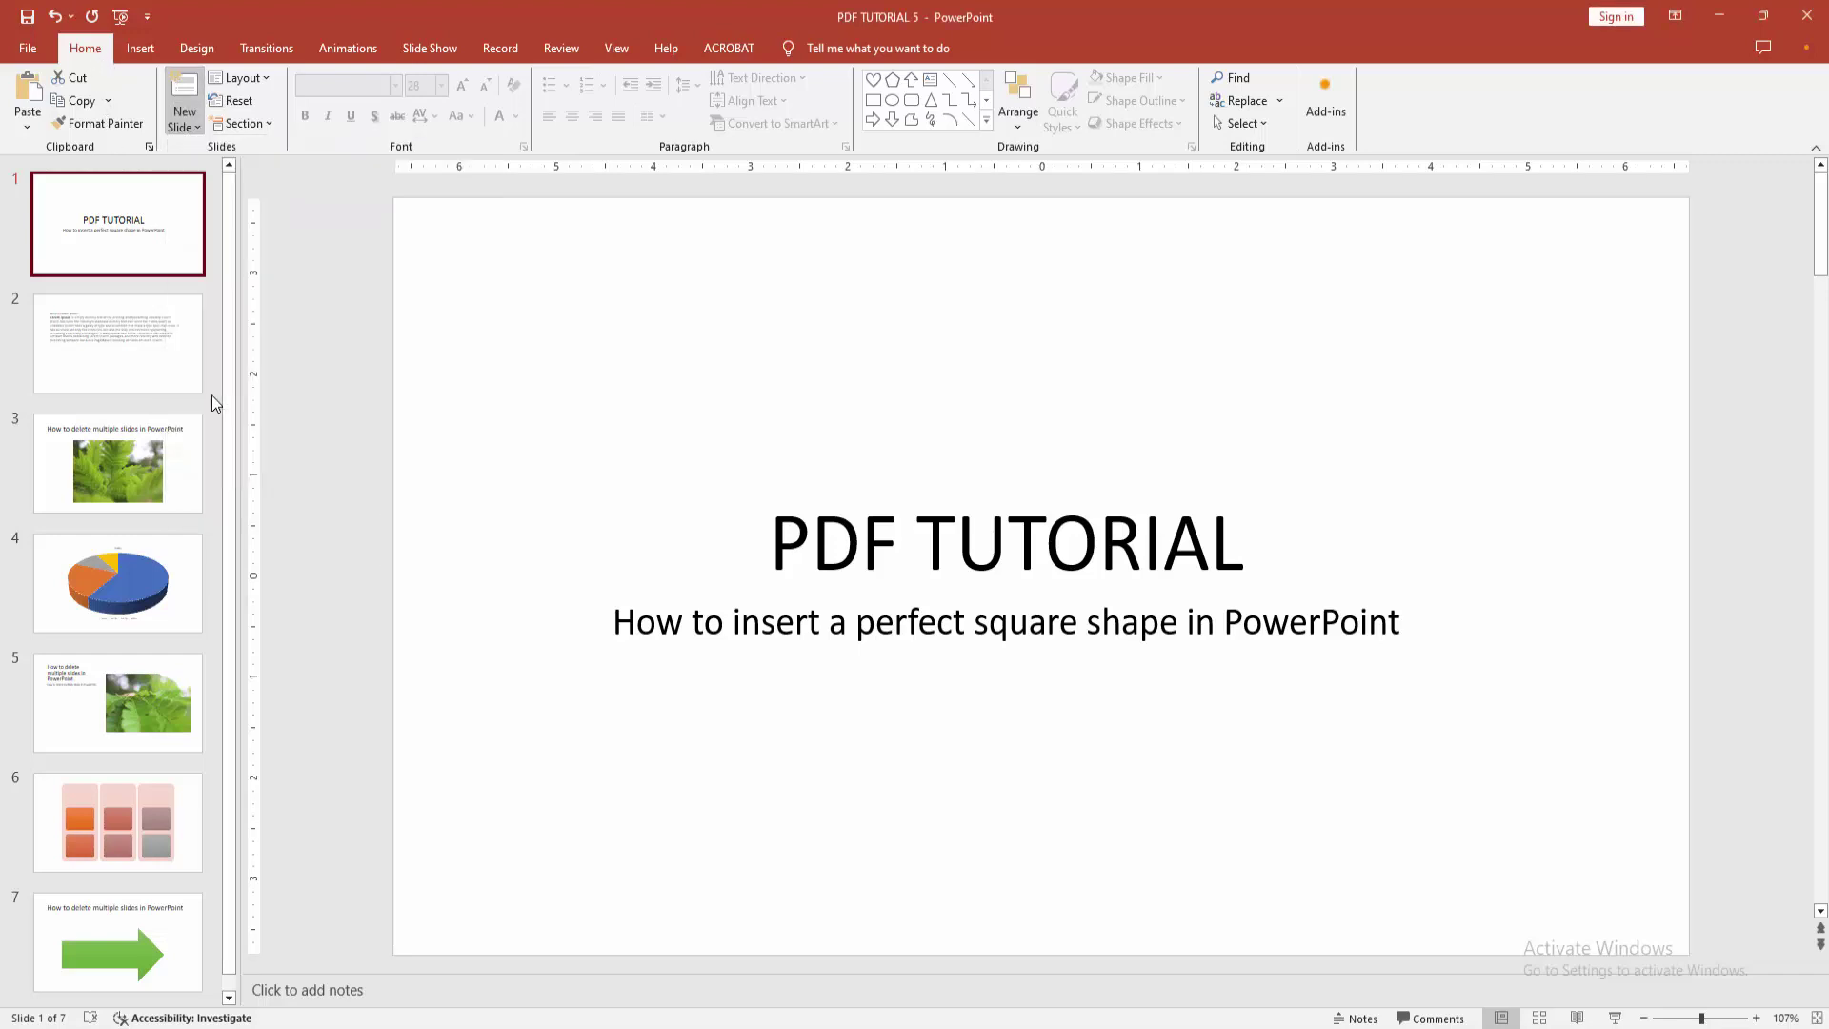
Draw a blue Rectangle shape on slide 2 and nudge it slightly down and right
click(140, 48)
click(305, 111)
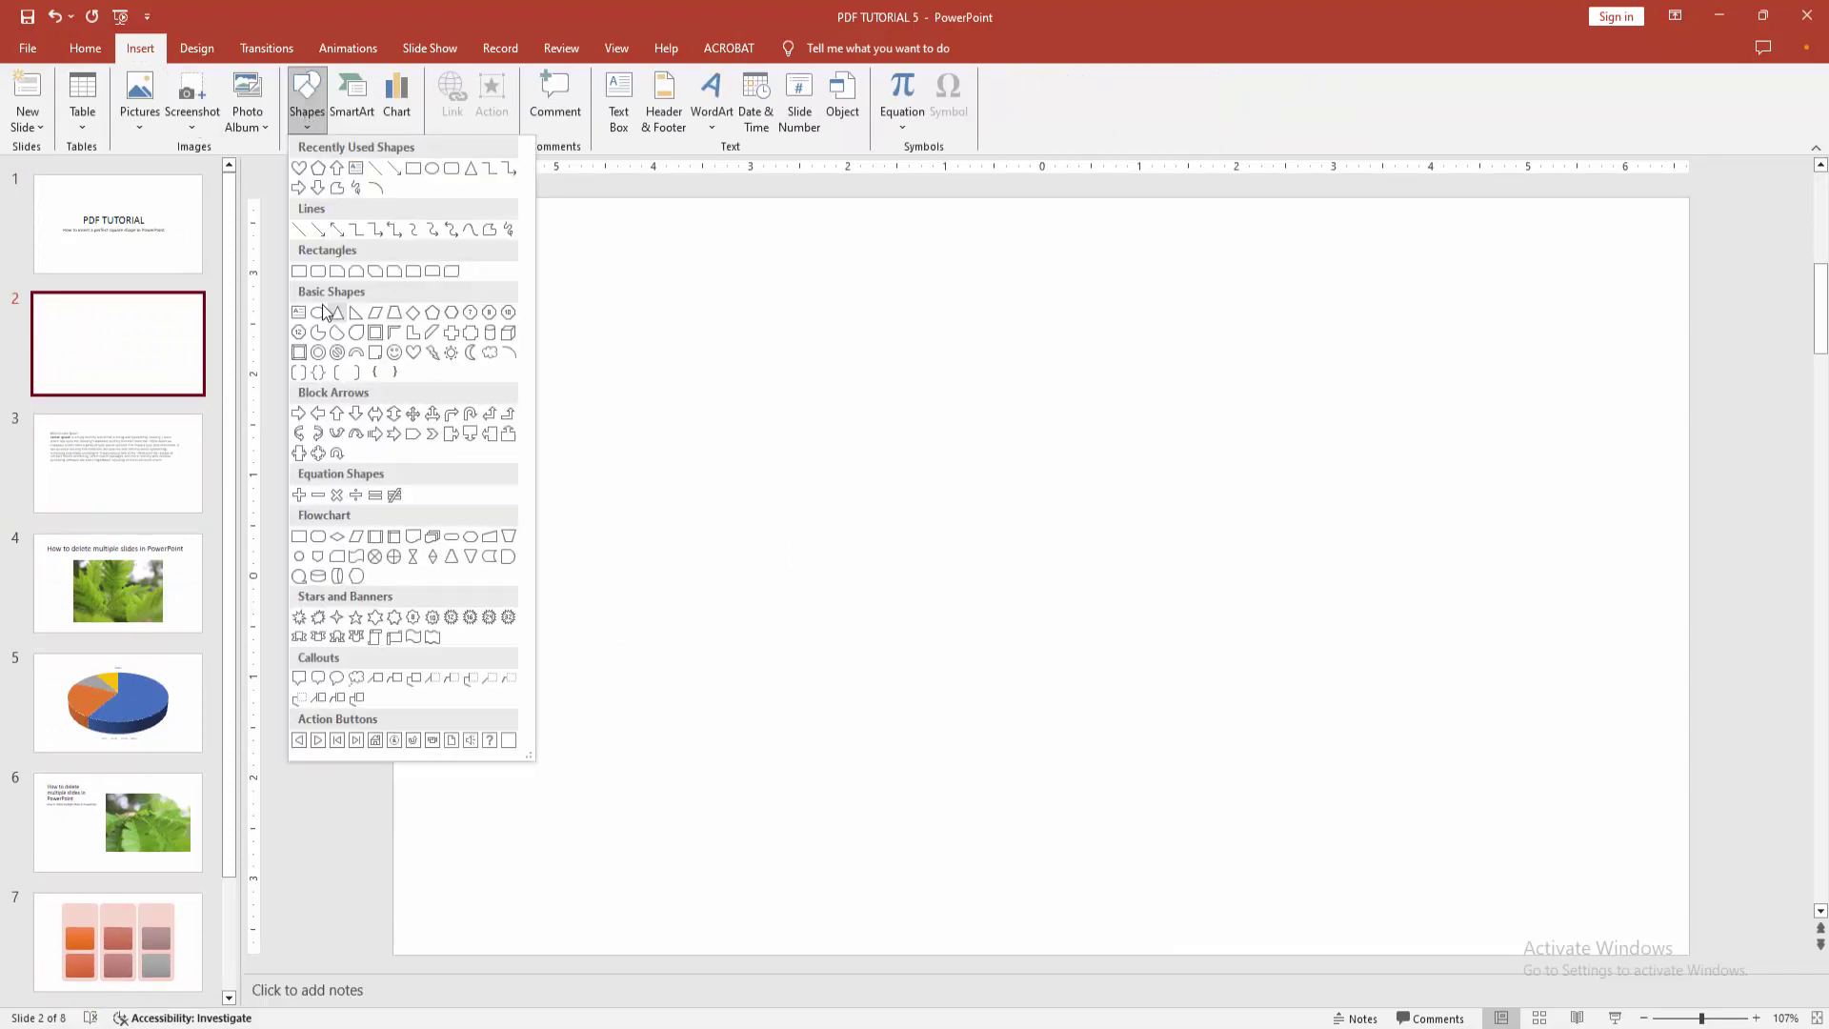
click(301, 274)
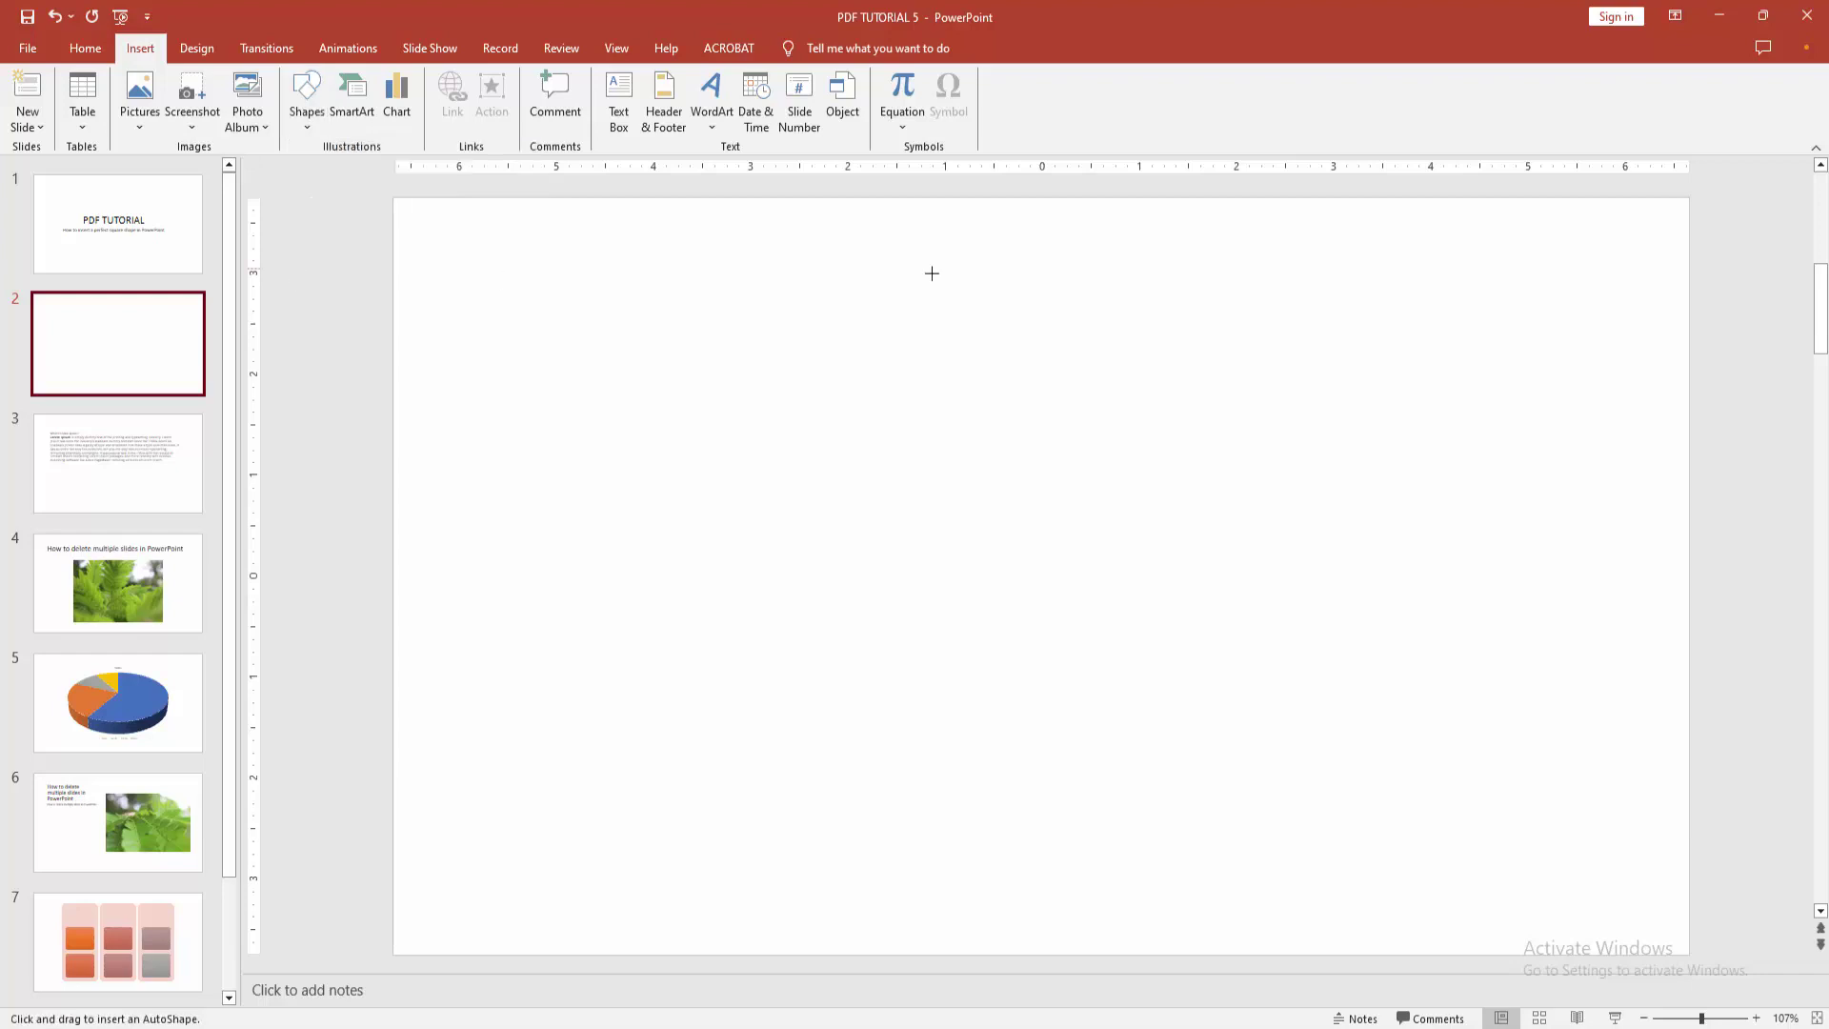
drag(614, 340, 1226, 683)
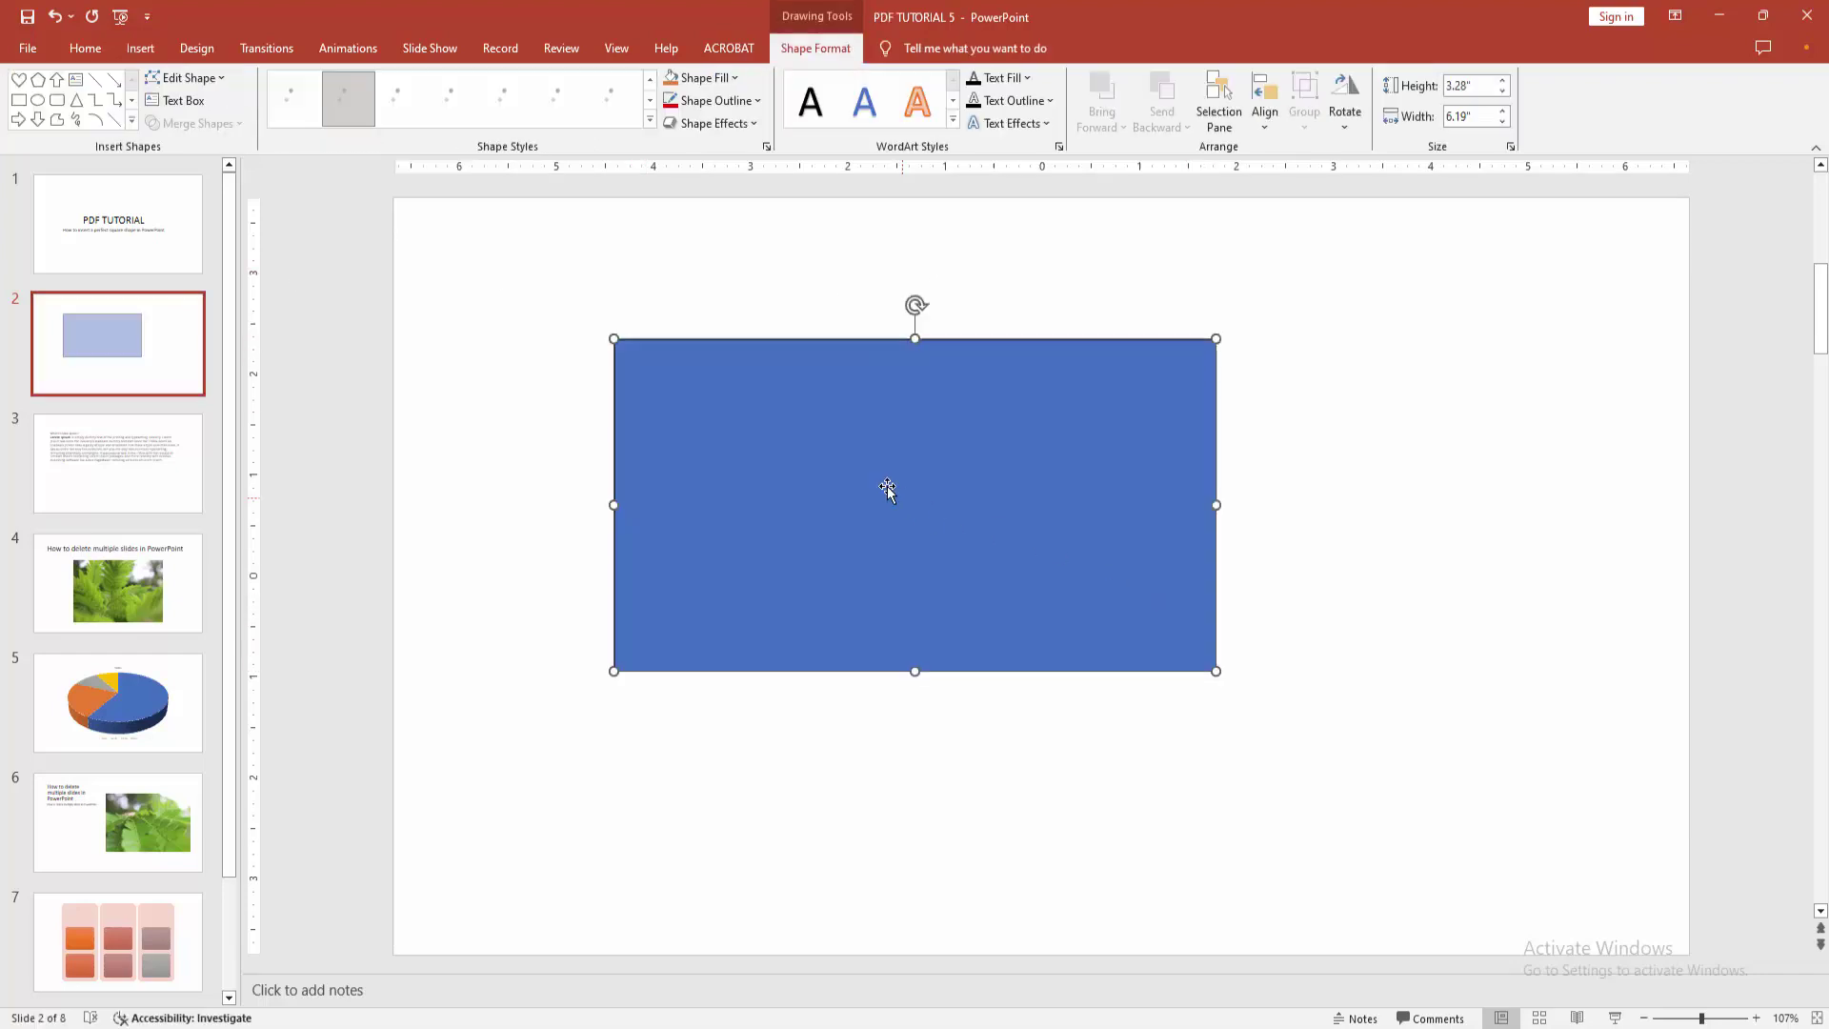
drag(886, 489, 950, 531)
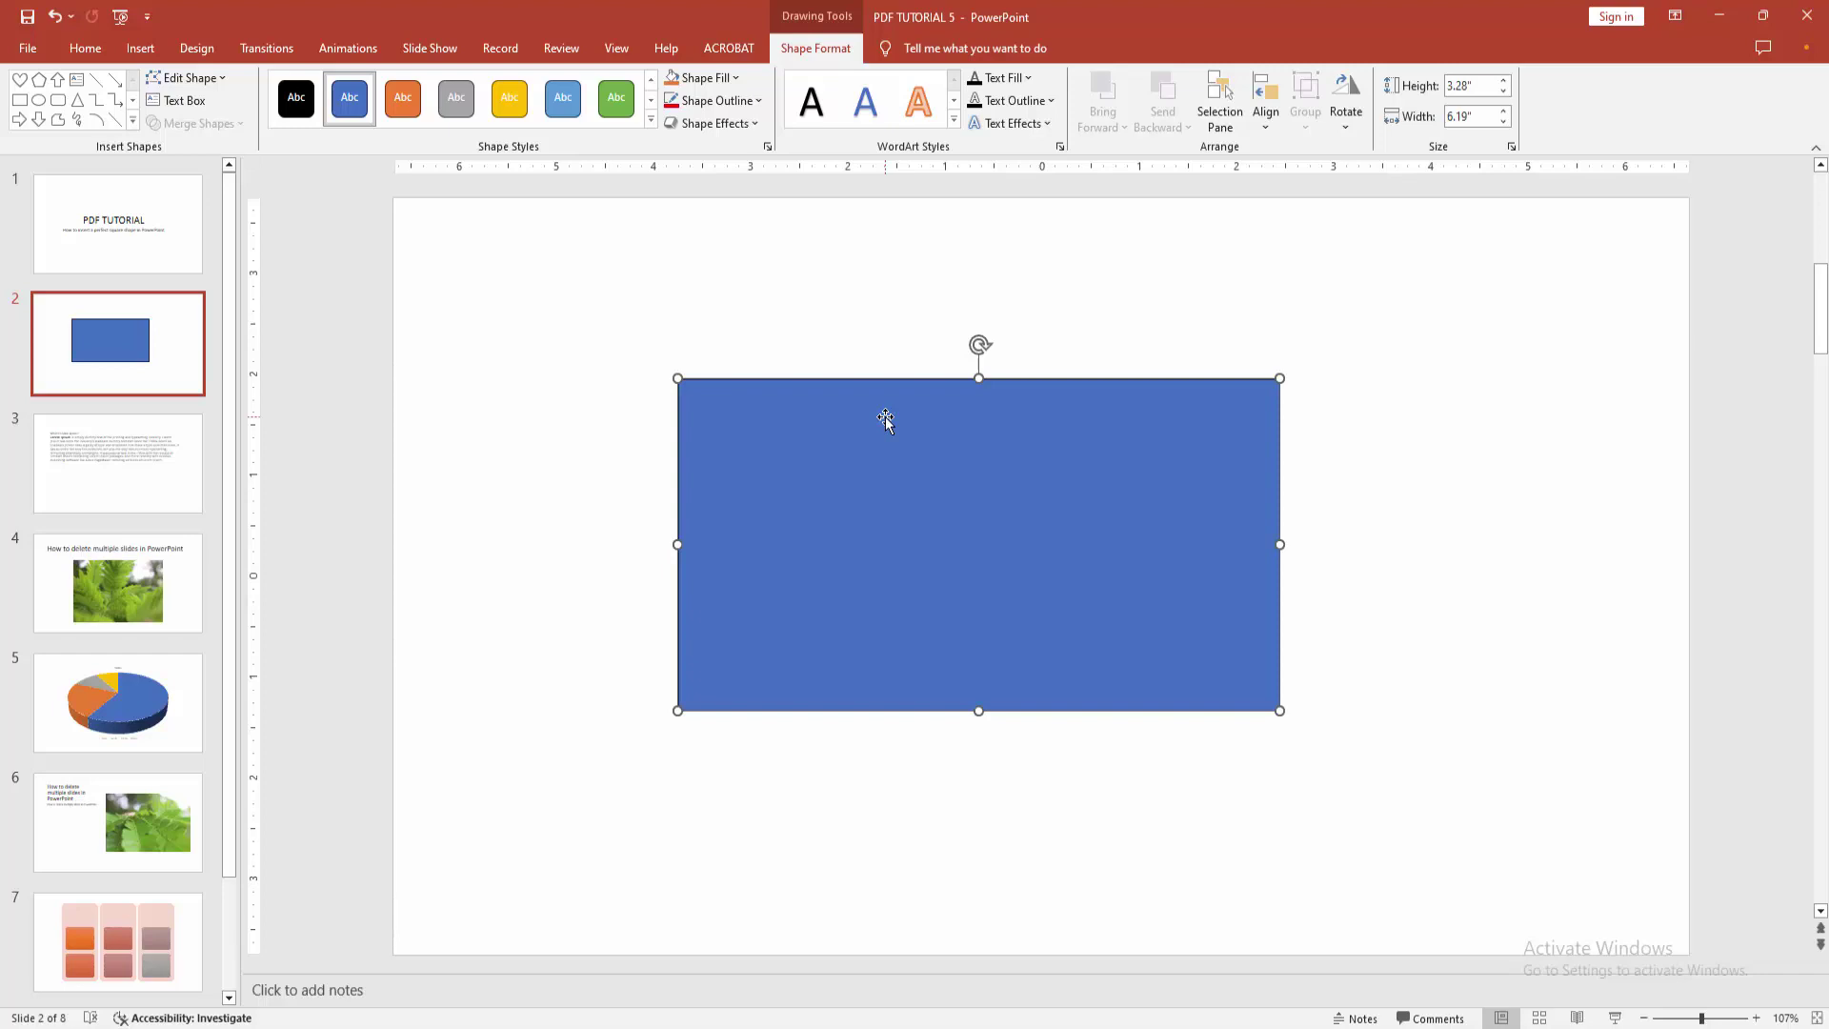
Delete the blue rectangle and select the Rectangle shape from Insert > Shapes again
key(Delete)
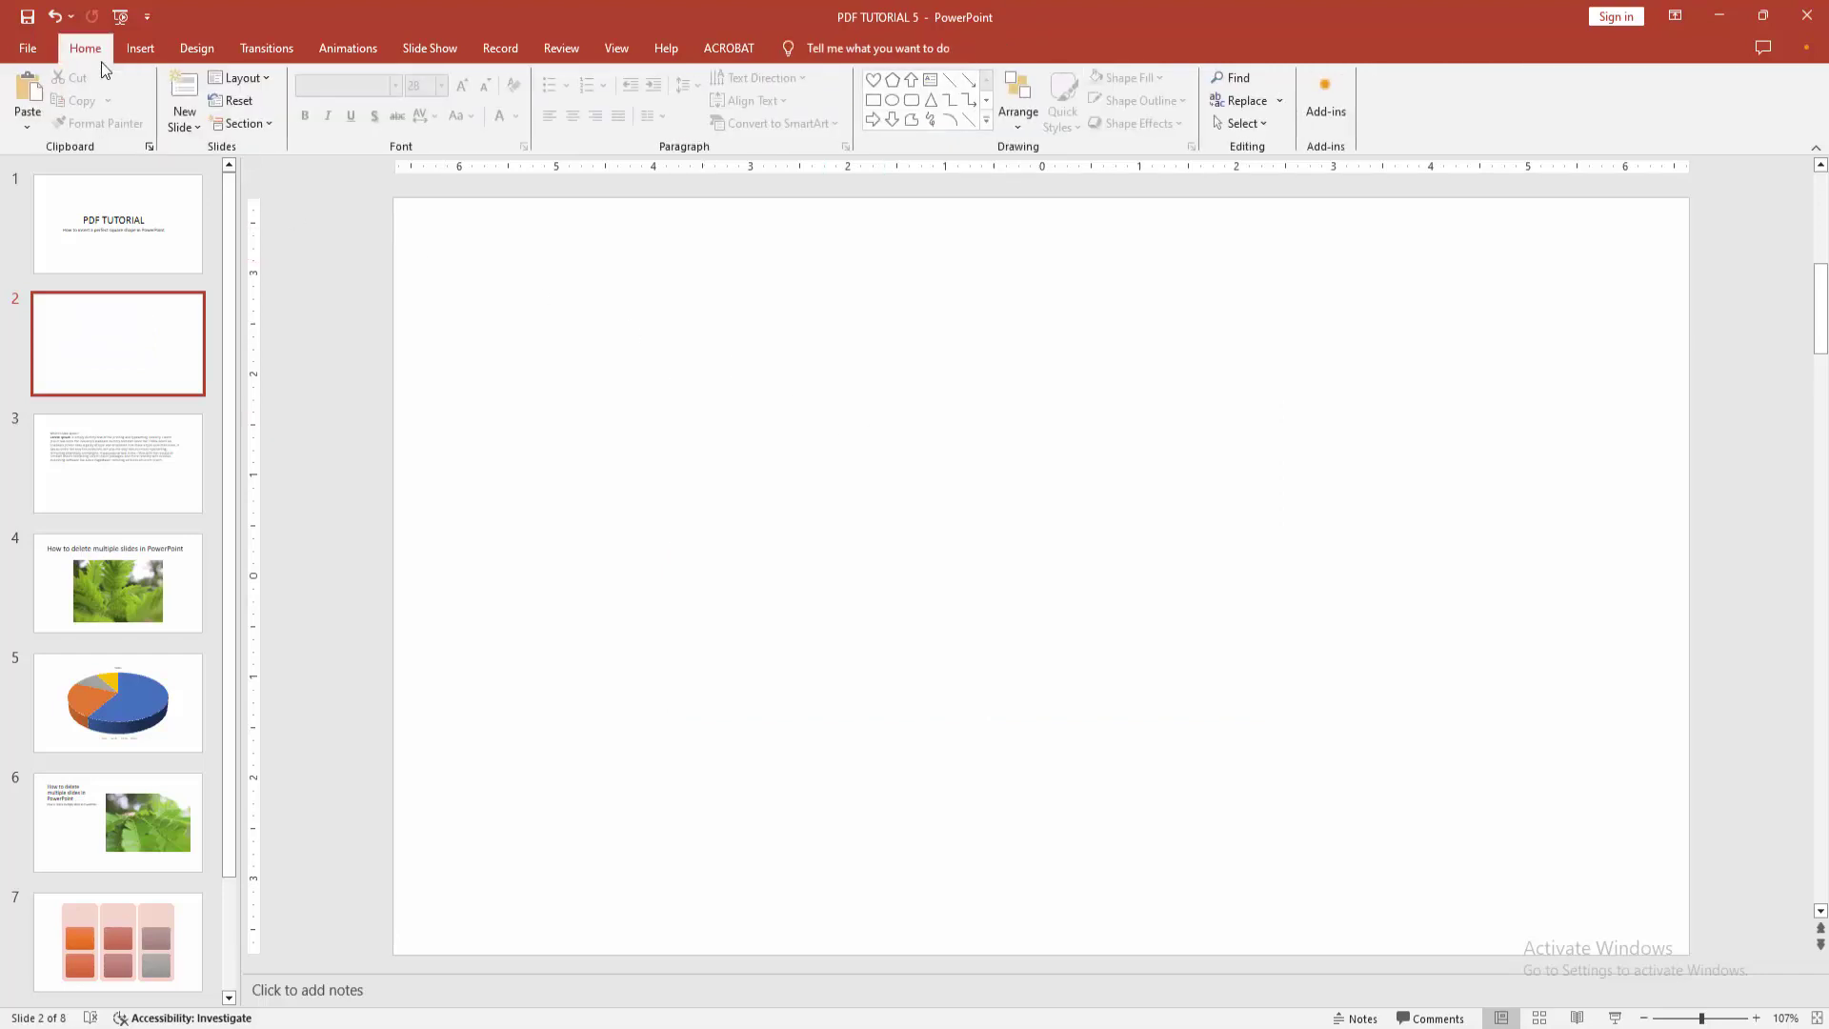
click(140, 48)
click(318, 125)
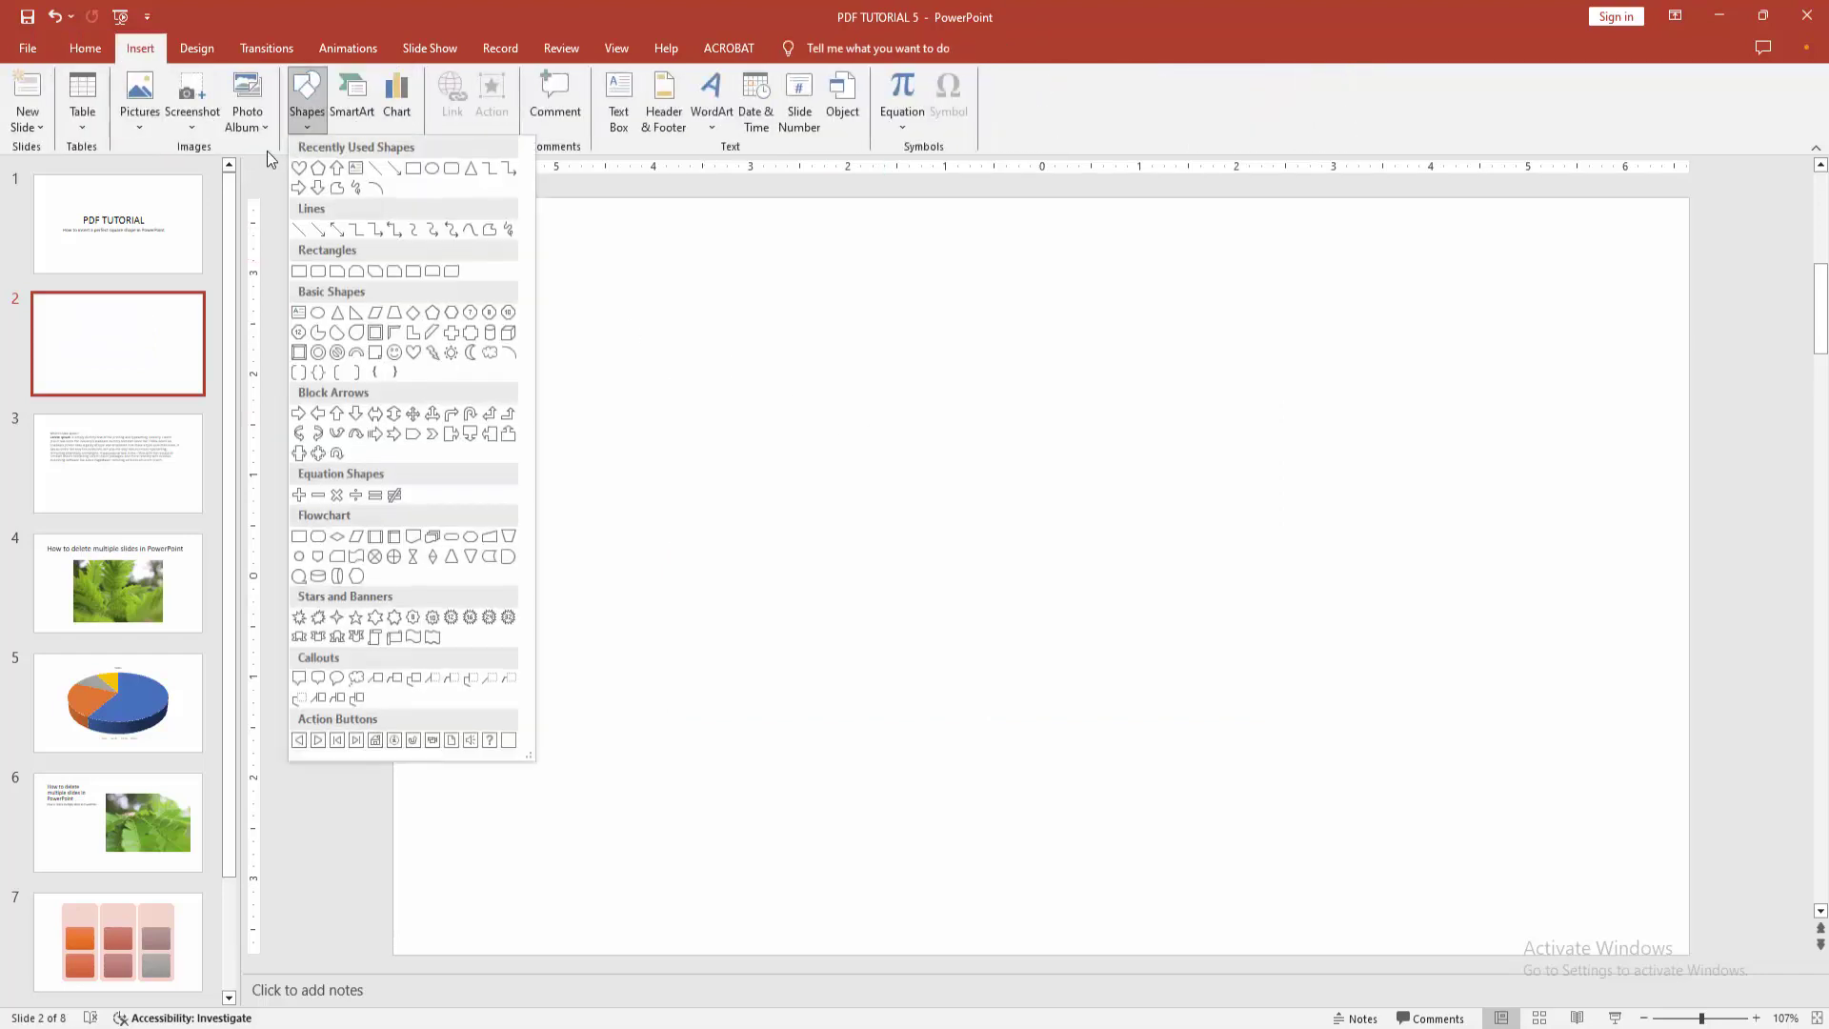
click(303, 285)
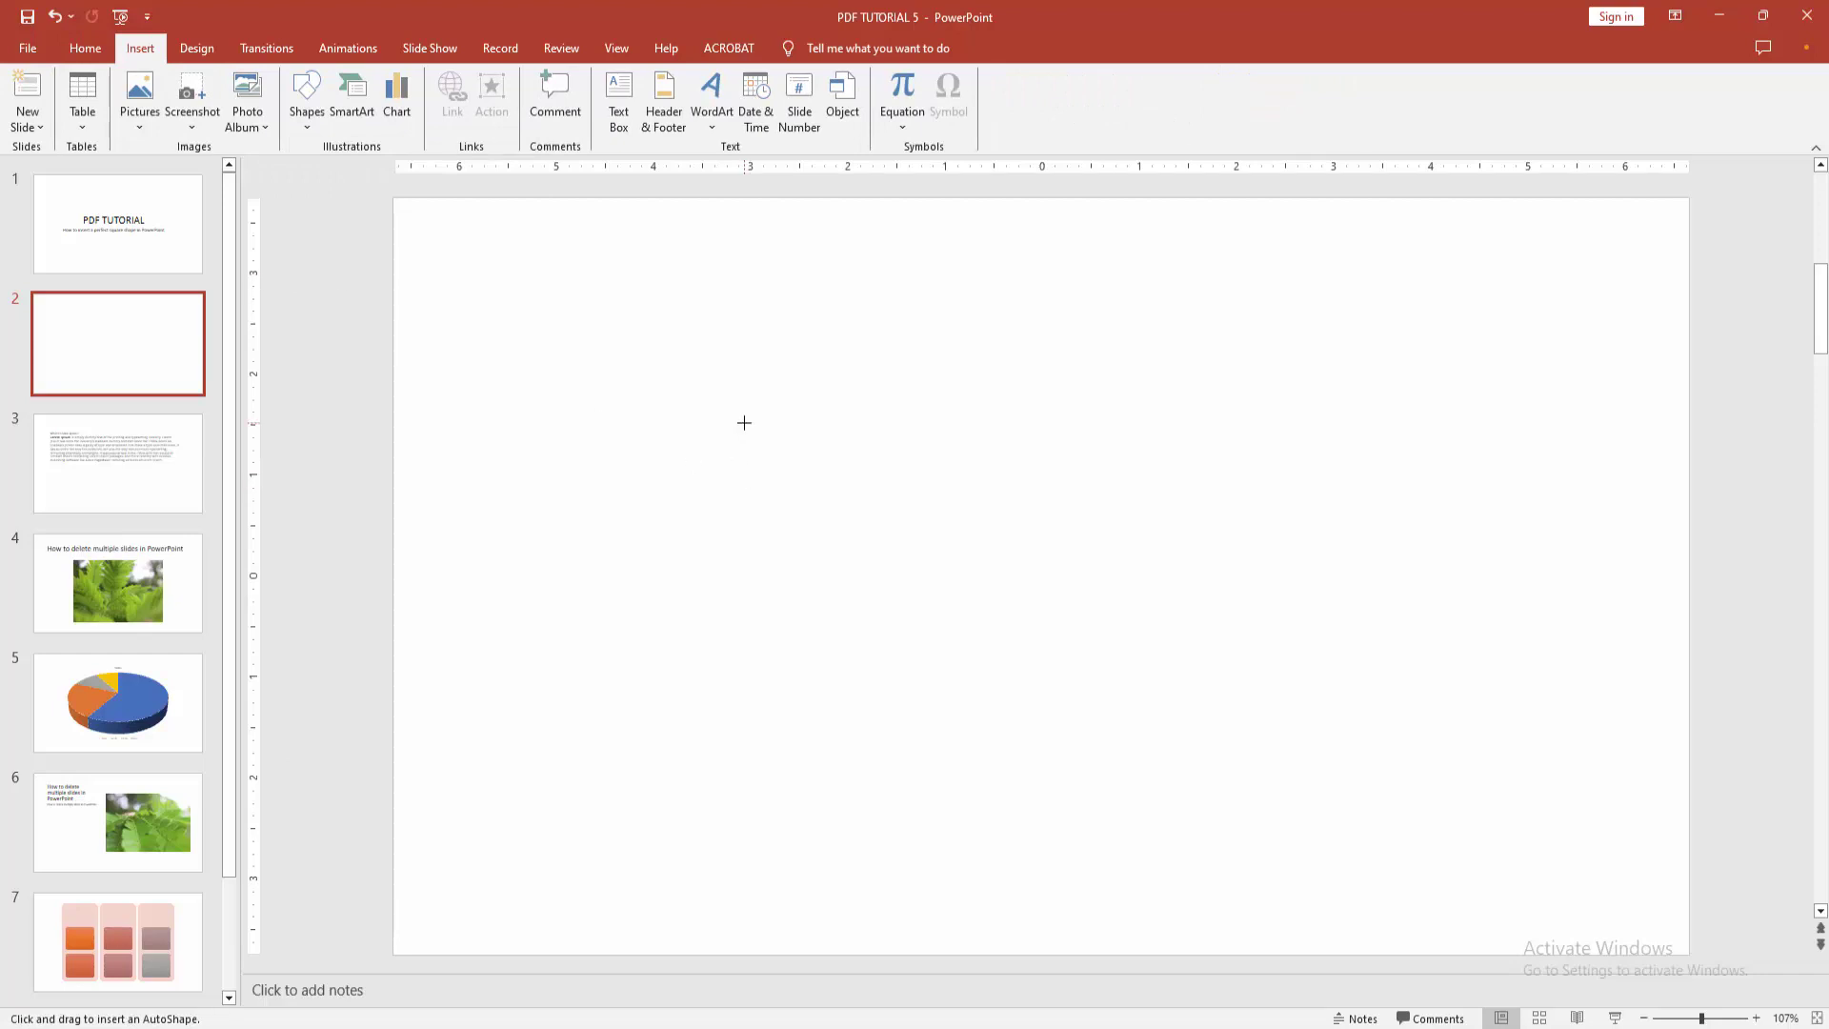
Shift-drag a blue square, 4.37 inches per side, near the centre of slide 2
drag(734, 331, 1158, 771)
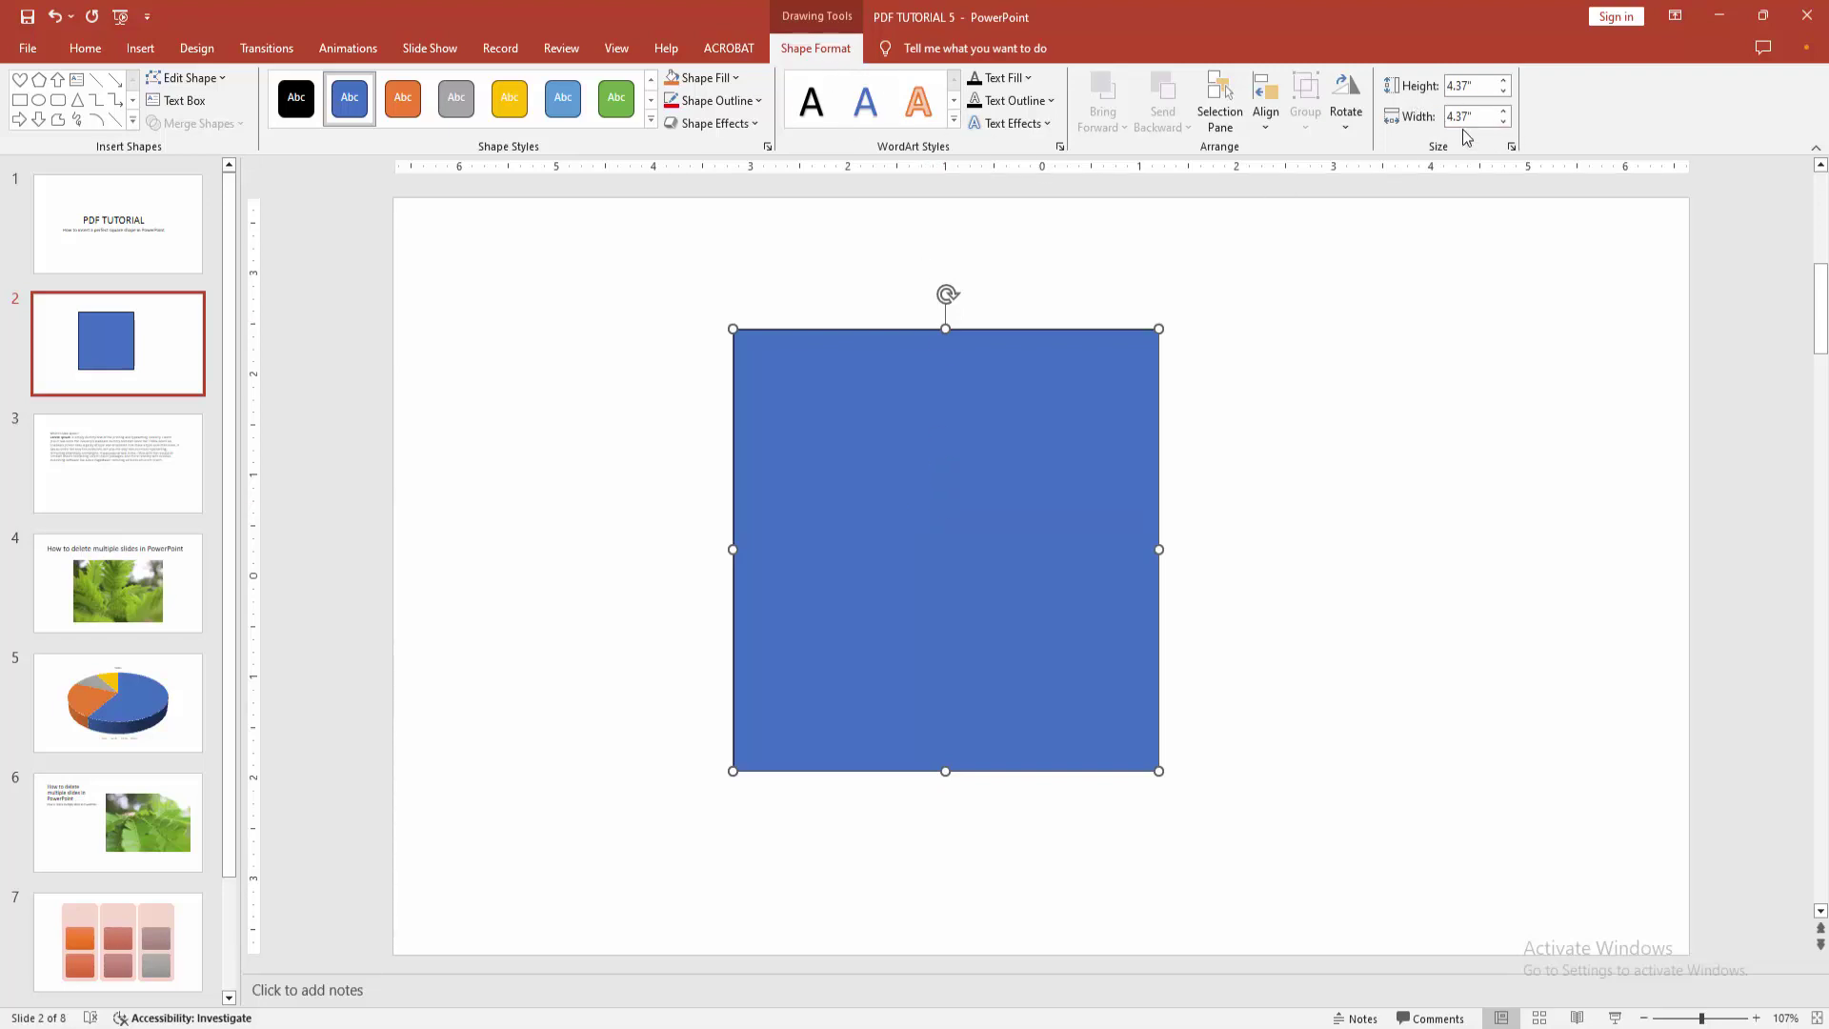
click(1259, 509)
click(1064, 437)
click(1425, 509)
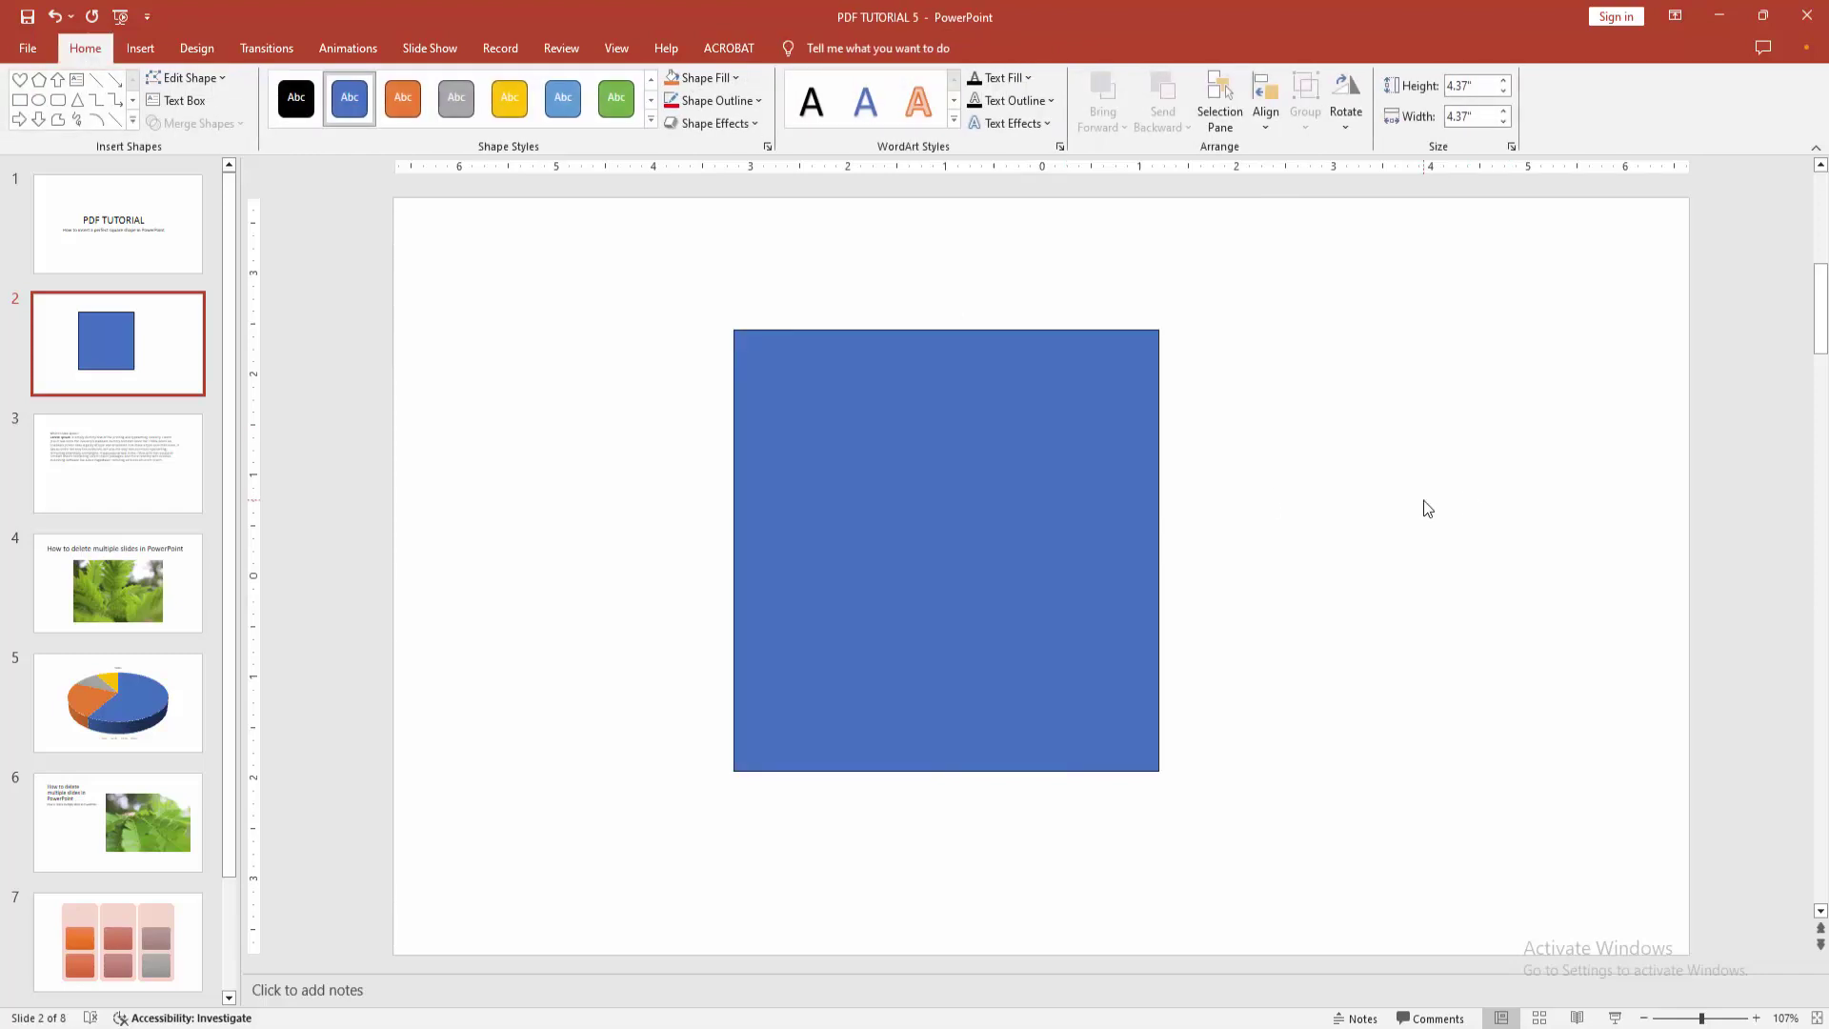
click(1115, 486)
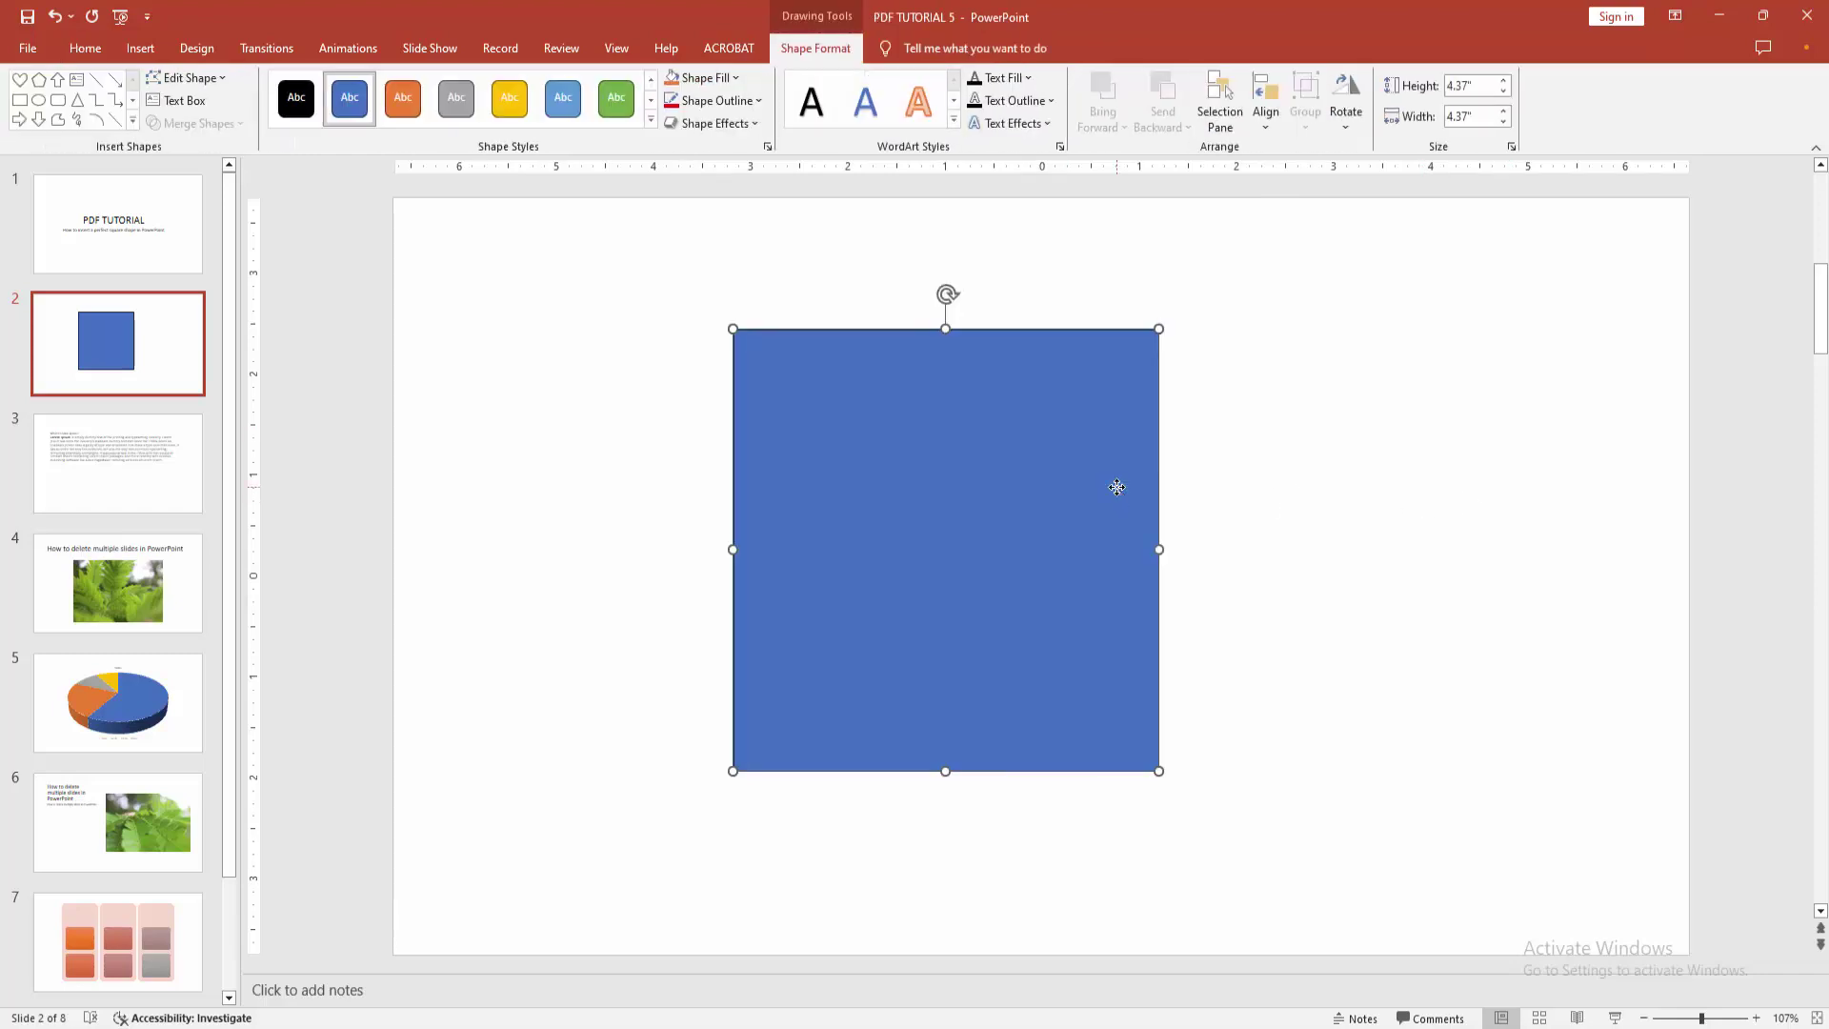
click(1248, 496)
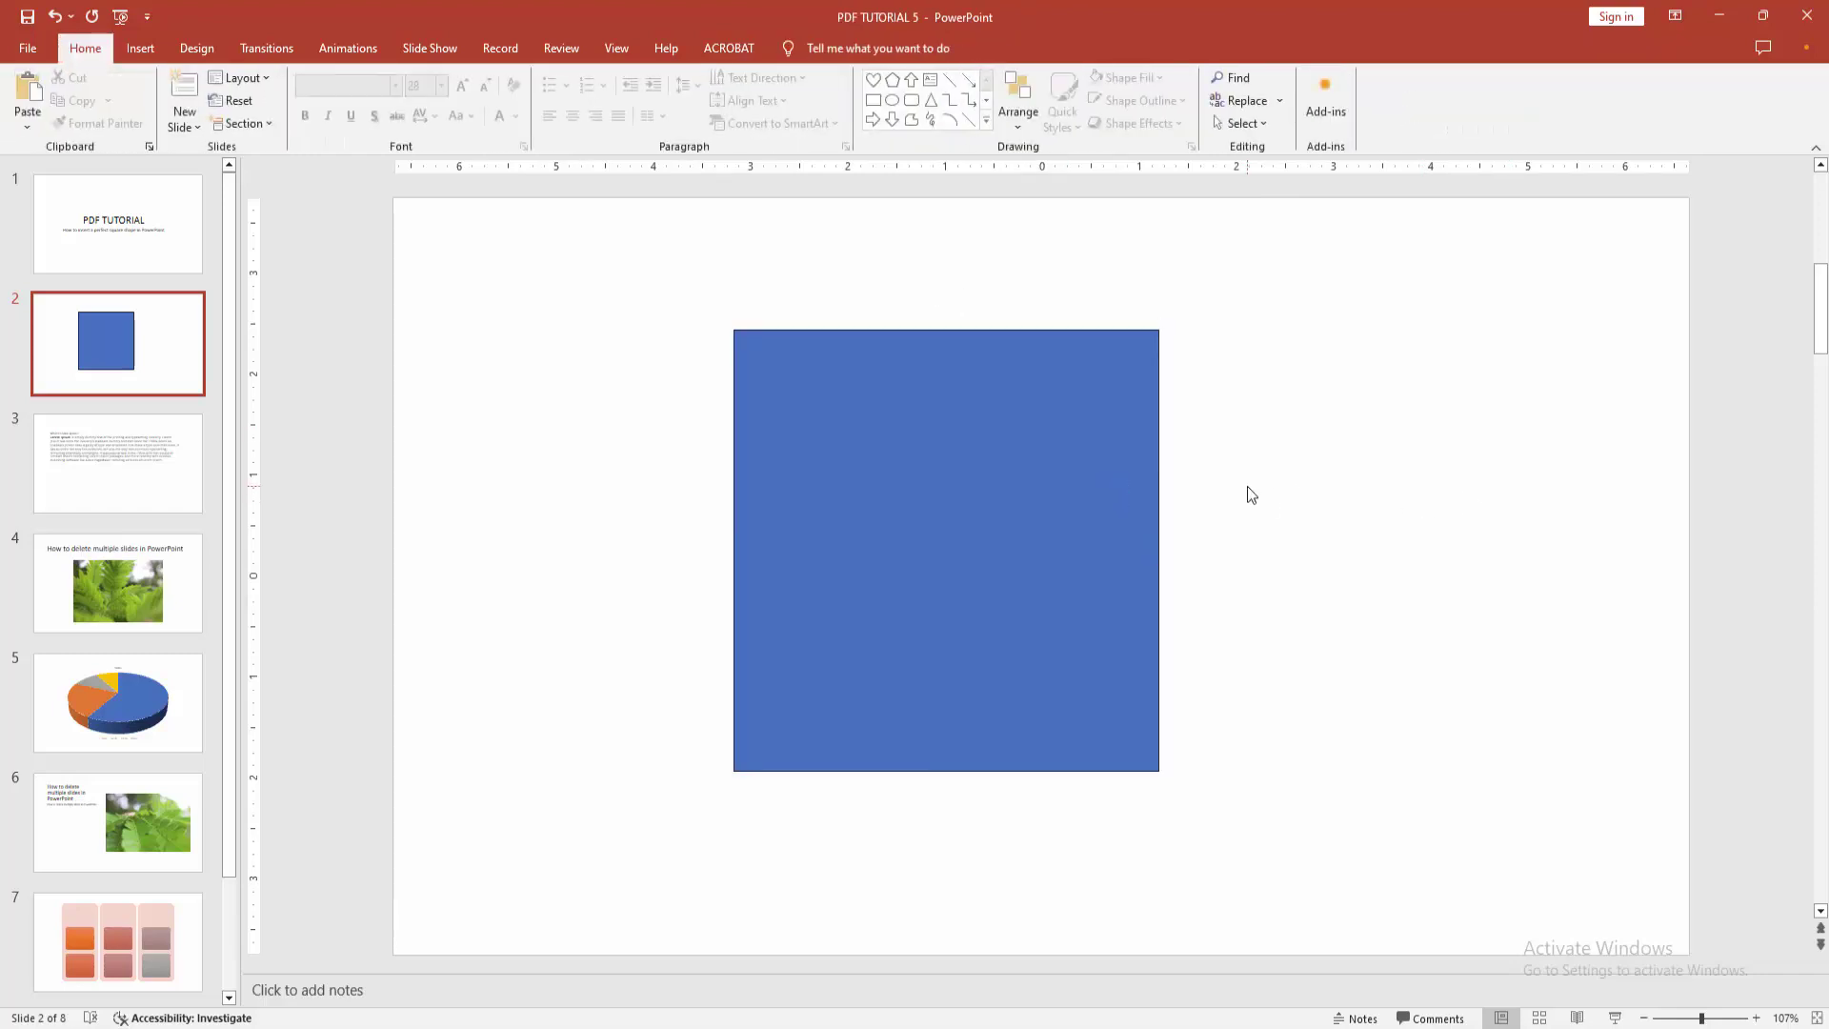